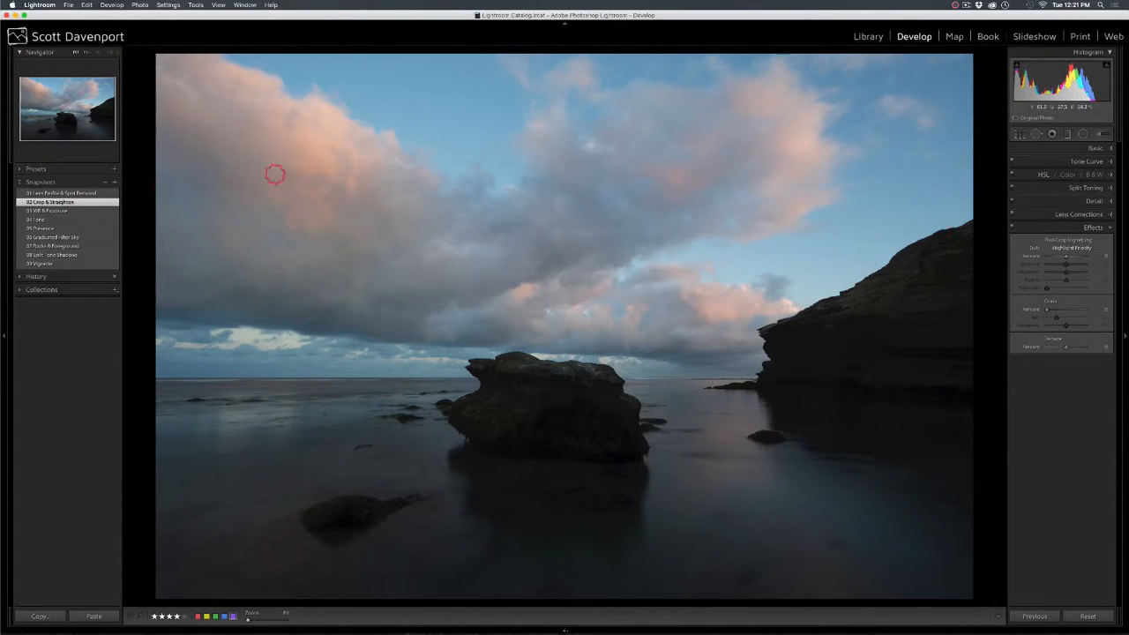
Load the snapshots 01 Lens Profile & Spot Removal, 02 Crop & Straighten and 03 WB & Exposure in turn to review each editing stage
{"action": "left_click", "coordinate": [82, 193]}
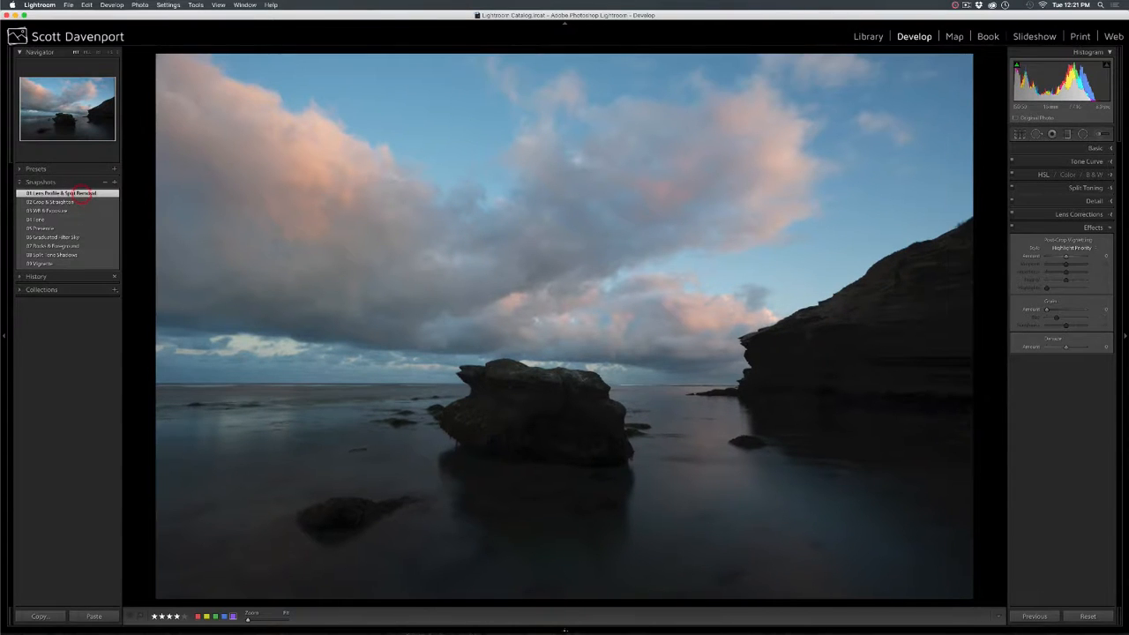
{"action": "left_click", "coordinate": [80, 202]}
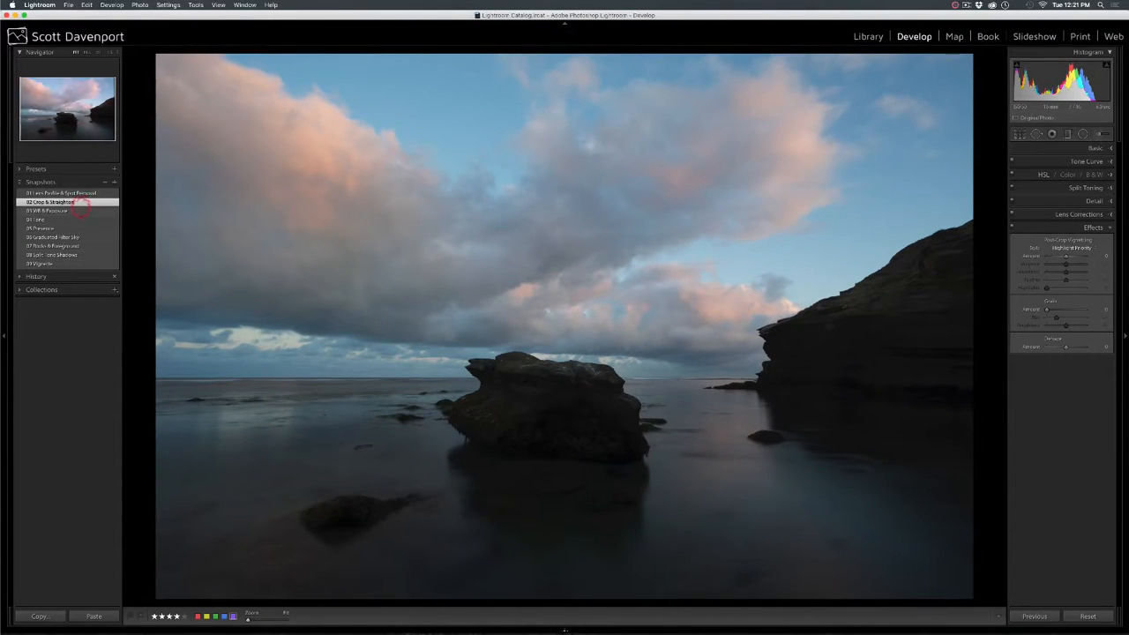
{"action": "left_click", "coordinate": [79, 211]}
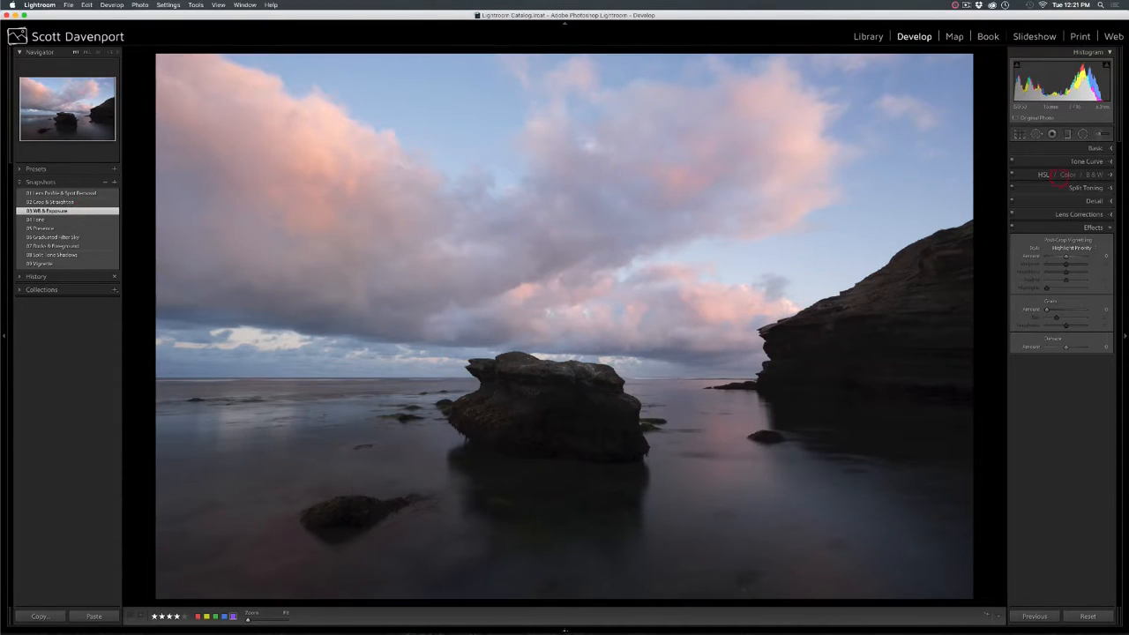
Review the basic adjustments while loading the 04 Tone and 05 Presence snapshots in turn
{"action": "left_click", "coordinate": [1109, 148]}
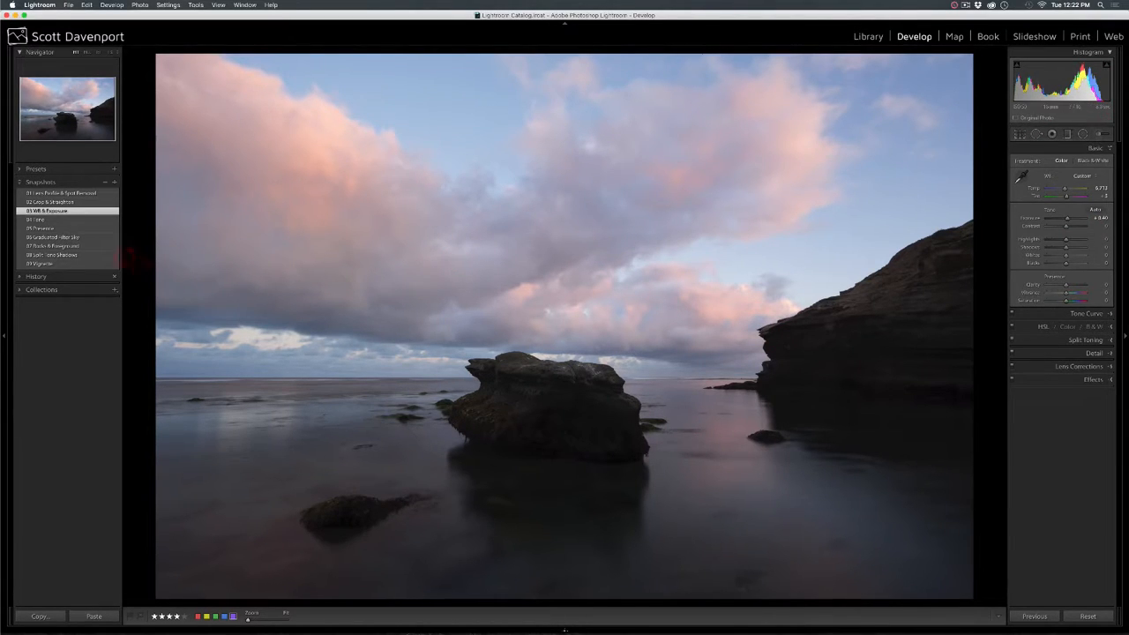
{"action": "left_click", "coordinate": [76, 220]}
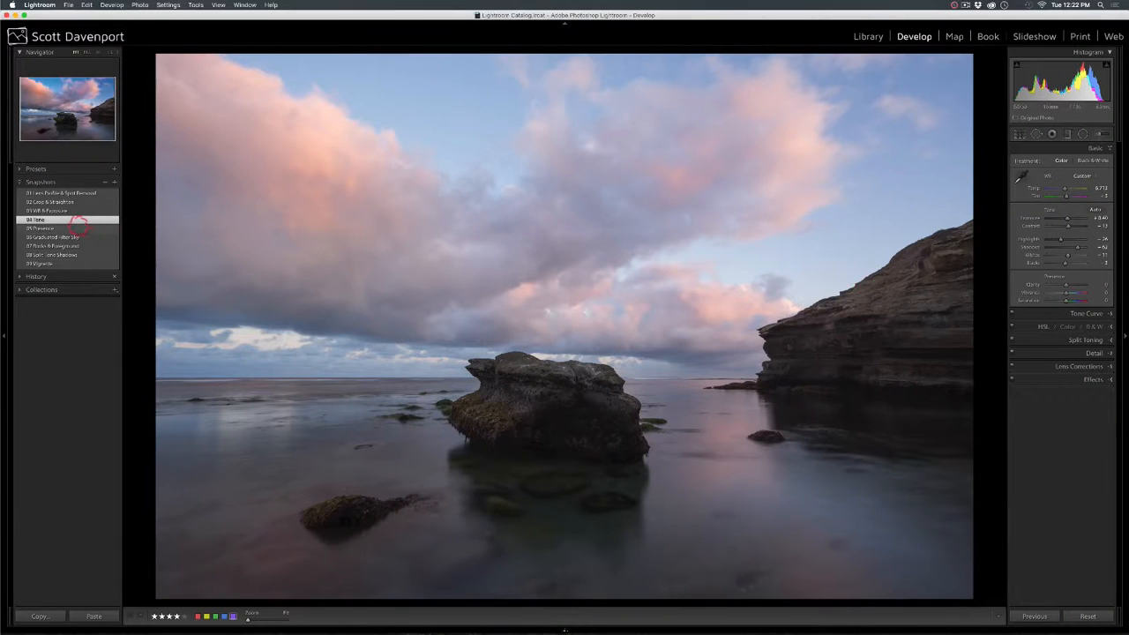
{"action": "left_click", "coordinate": [76, 229]}
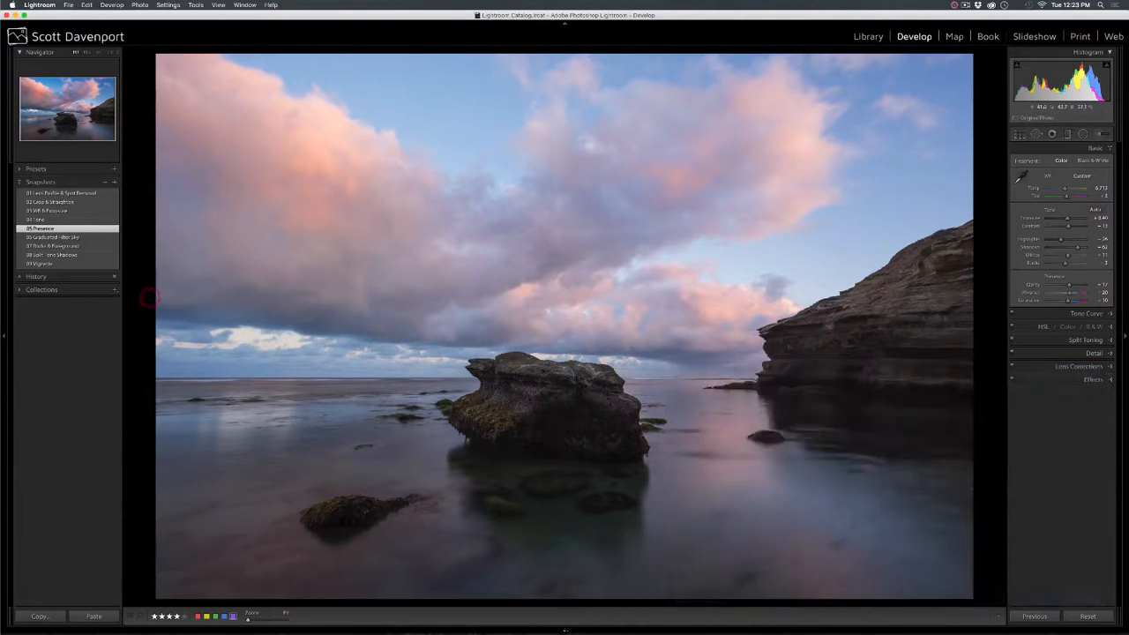
Load the 06 Graduated Filter Sky snapshot and examine the sky filter's settings at the horizon and its mask brush options
{"action": "left_click", "coordinate": [88, 237]}
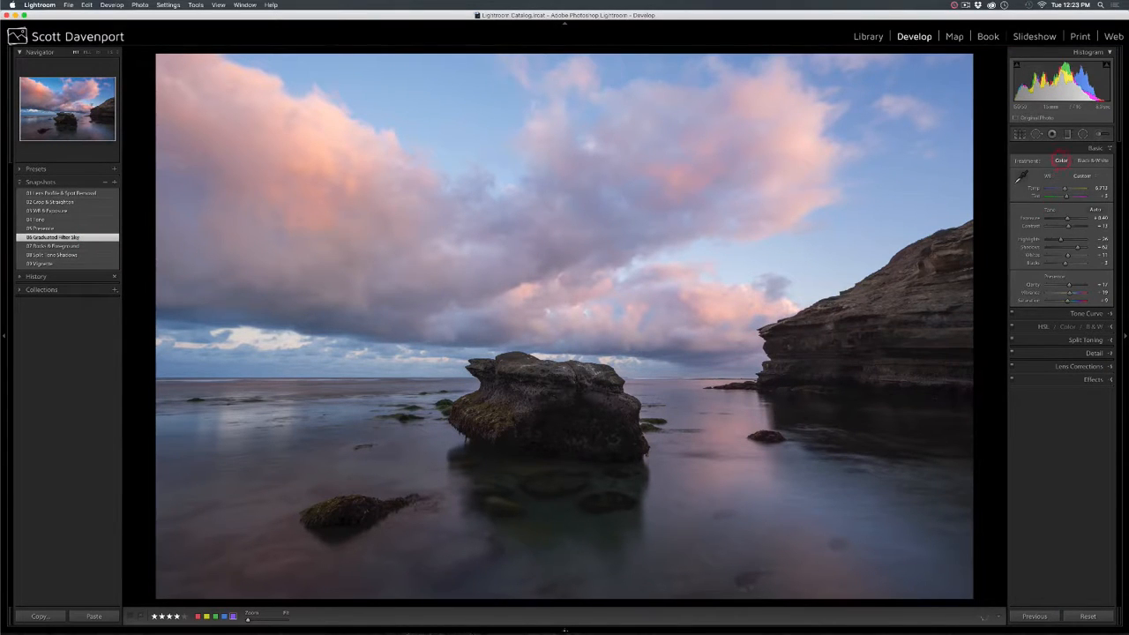
{"action": "left_click", "coordinate": [1067, 134]}
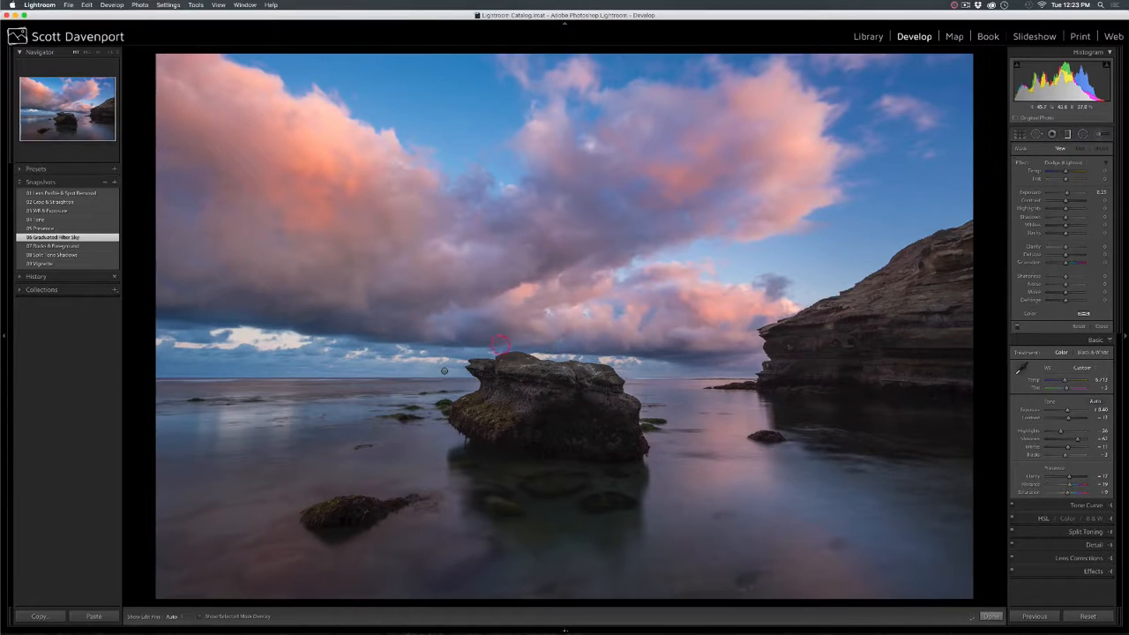
{"action": "left_click", "coordinate": [444, 370]}
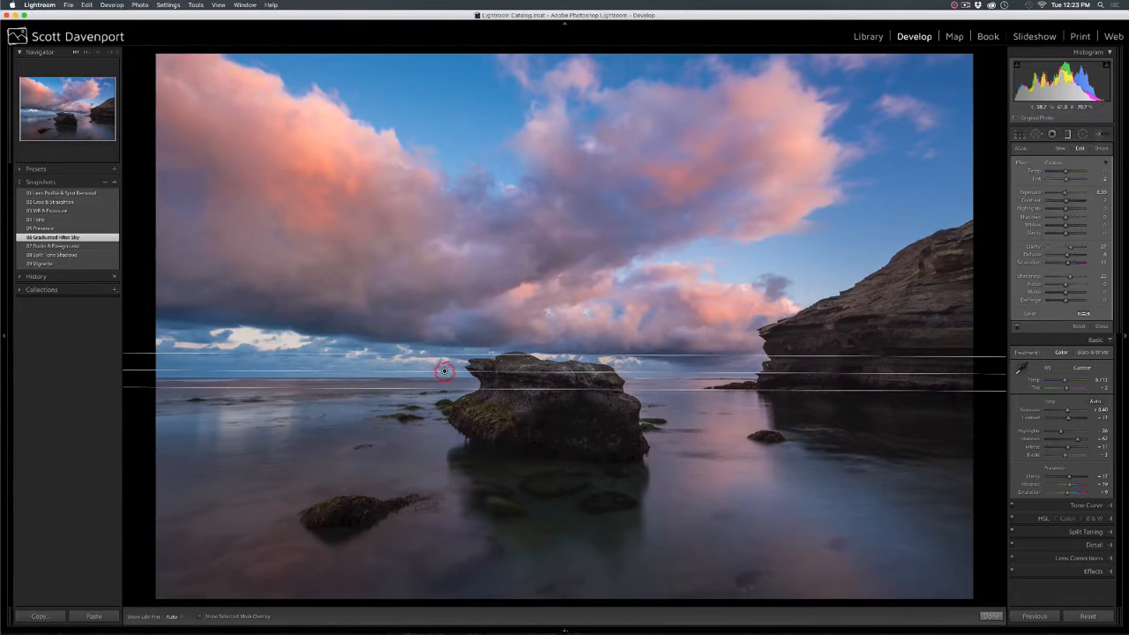
{"action": "mouse_move", "coordinate": [443, 370]}
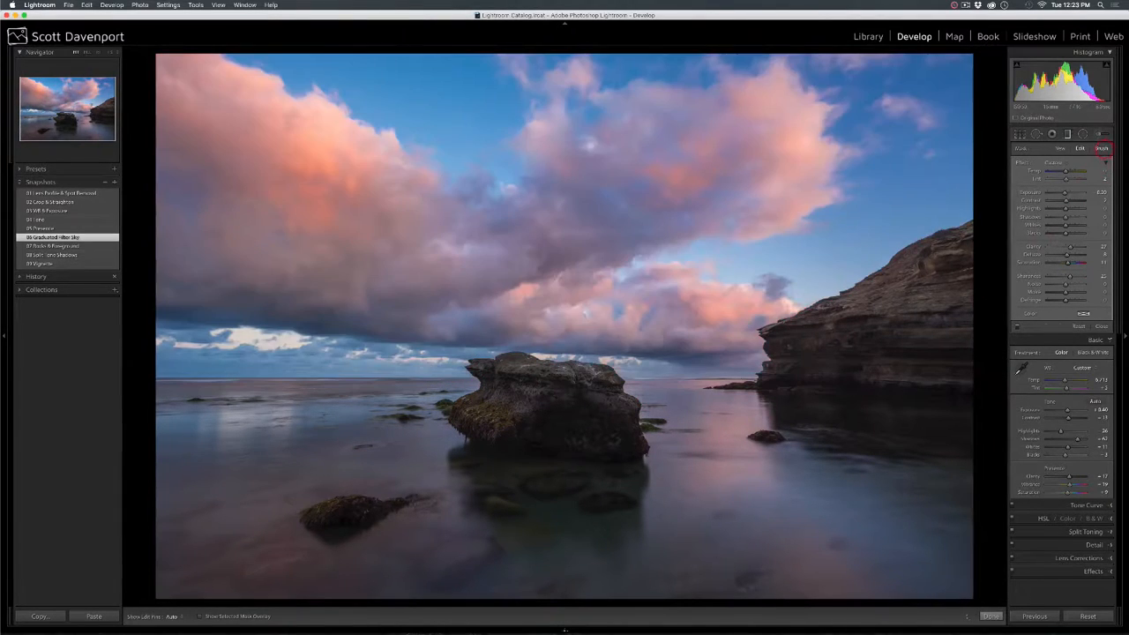
{"action": "left_click", "coordinate": [1102, 149]}
{"action": "left_click", "coordinate": [1078, 325]}
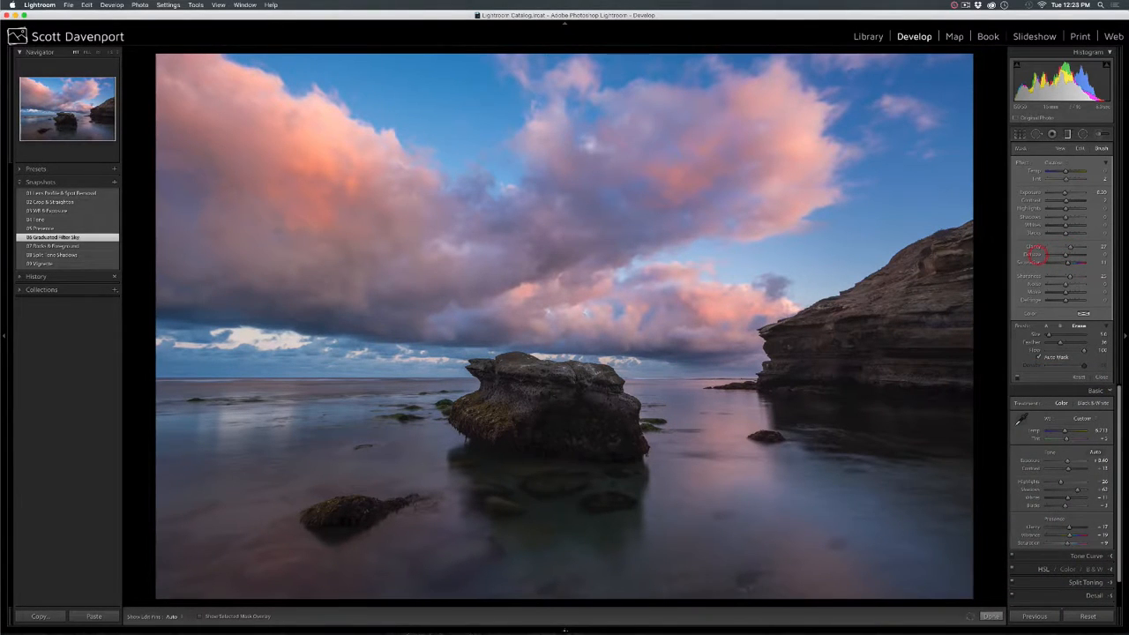
{"action": "key", "text": "super+z"}
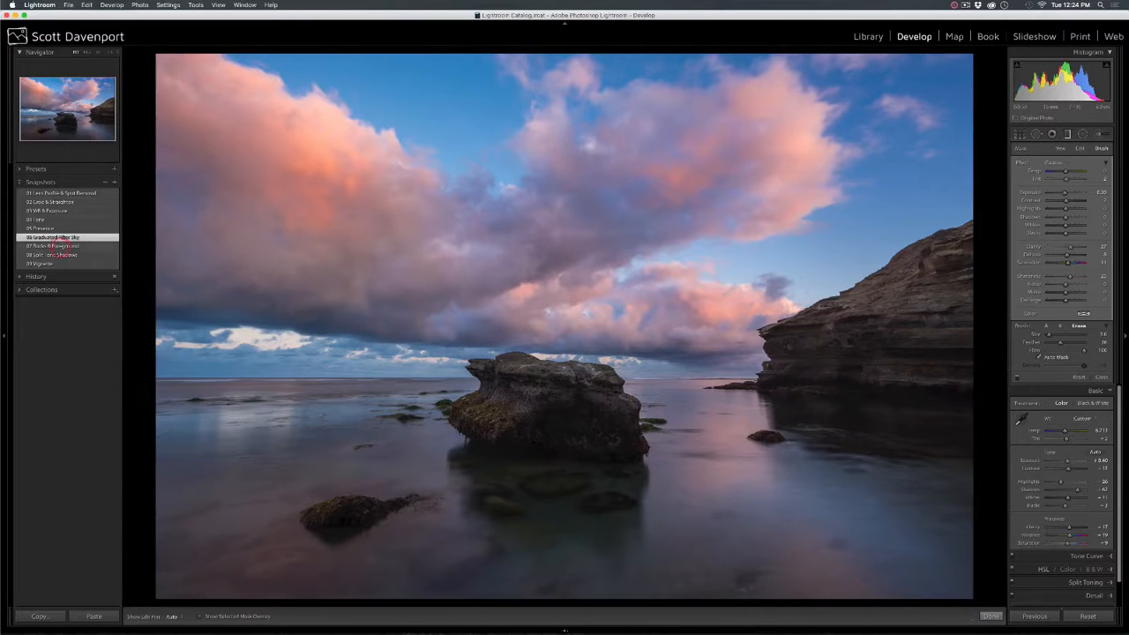
Load the 07 Rocks & Foreground snapshot and examine the mask overlay of the graduated filter over the water
{"action": "left_click", "coordinate": [82, 247]}
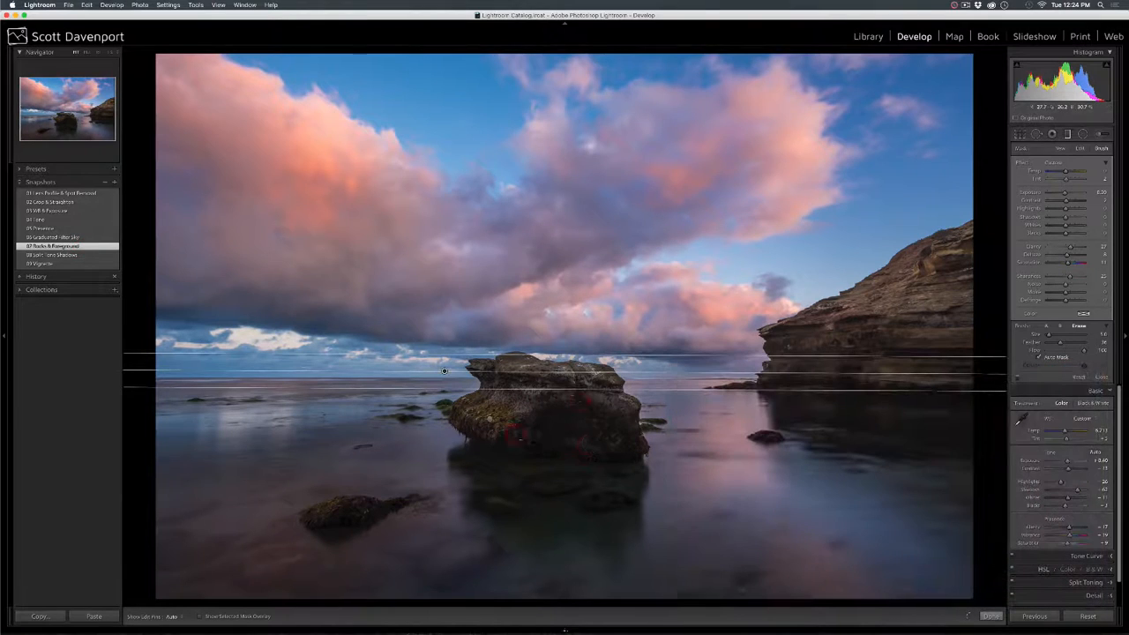
{"action": "left_click", "coordinate": [490, 419]}
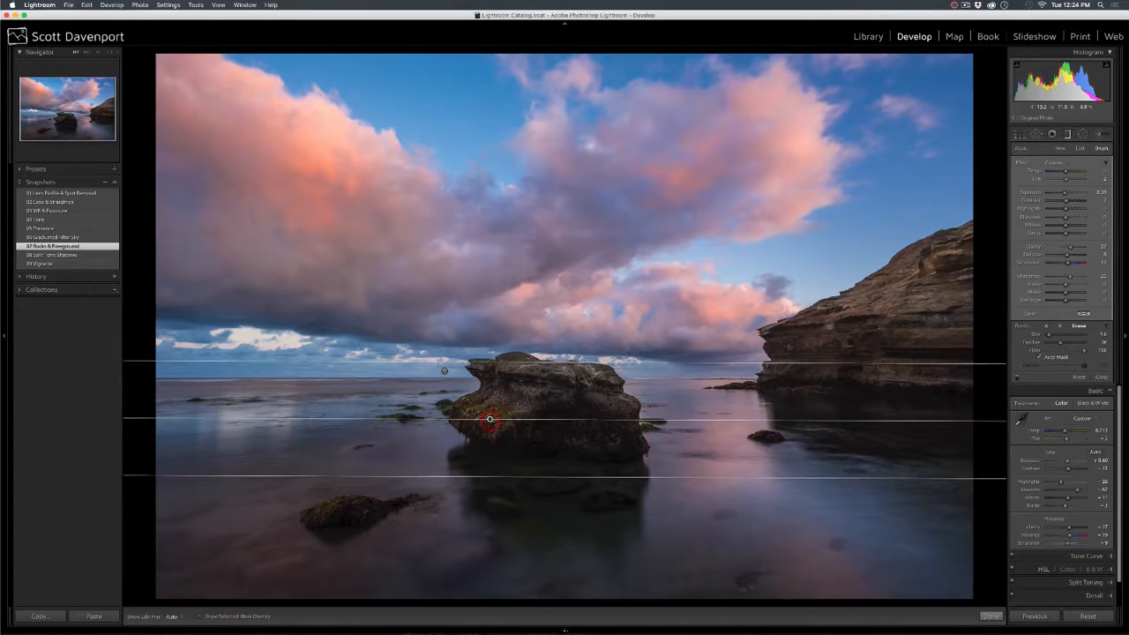
{"action": "key", "text": "o"}
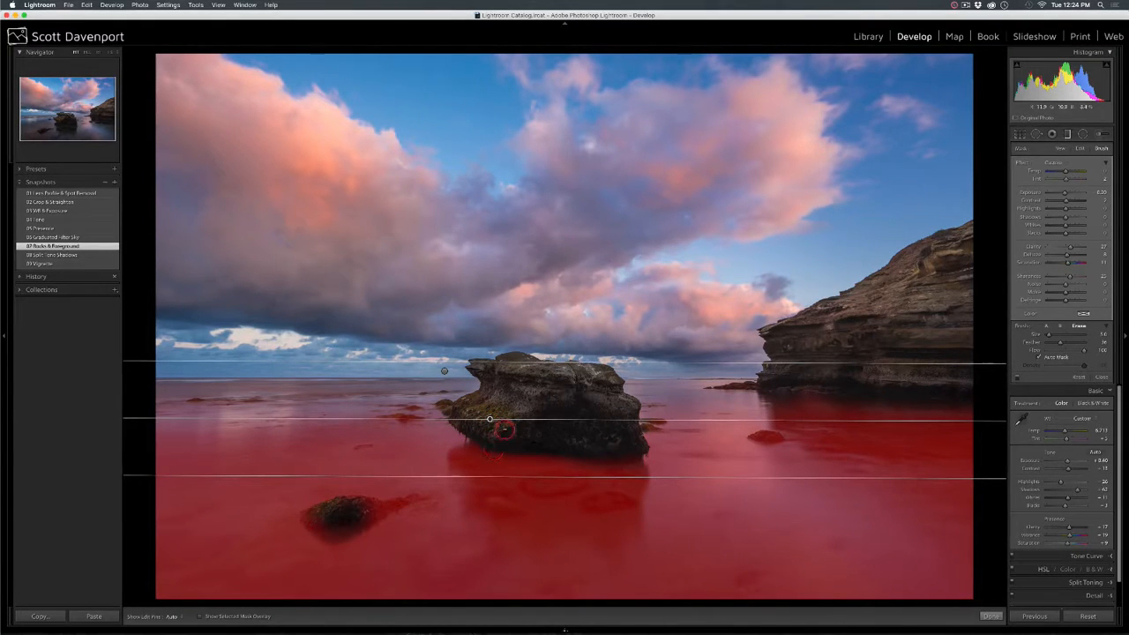
{"action": "key", "text": "o"}
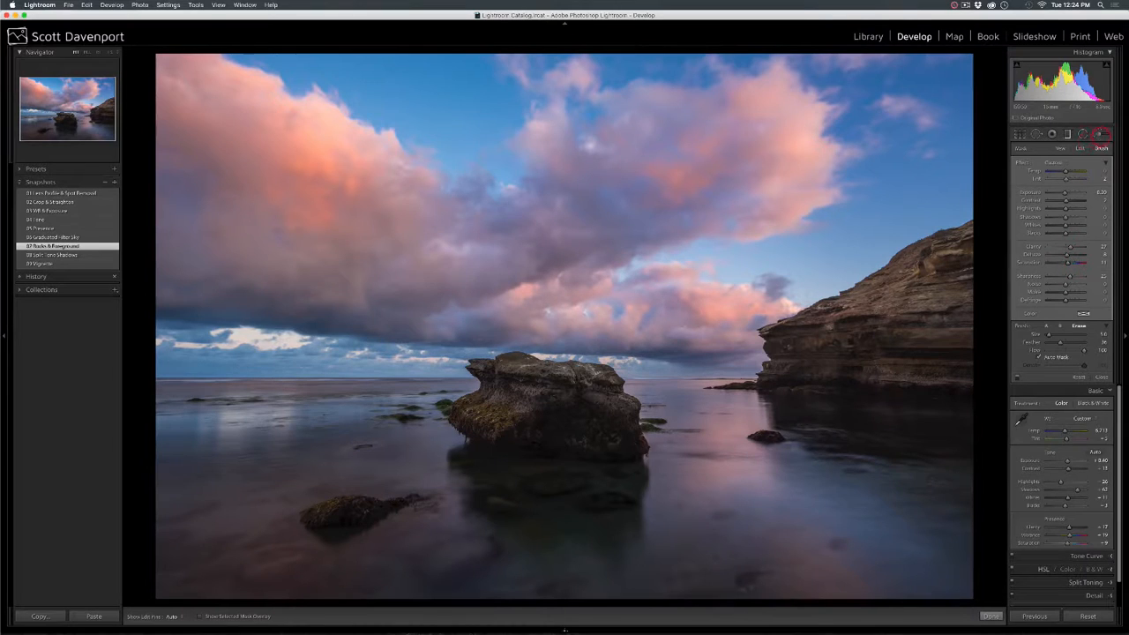
Examine the mask and settings of the adjustment brush edit on the rocks and cliff
{"action": "left_click", "coordinate": [1100, 135]}
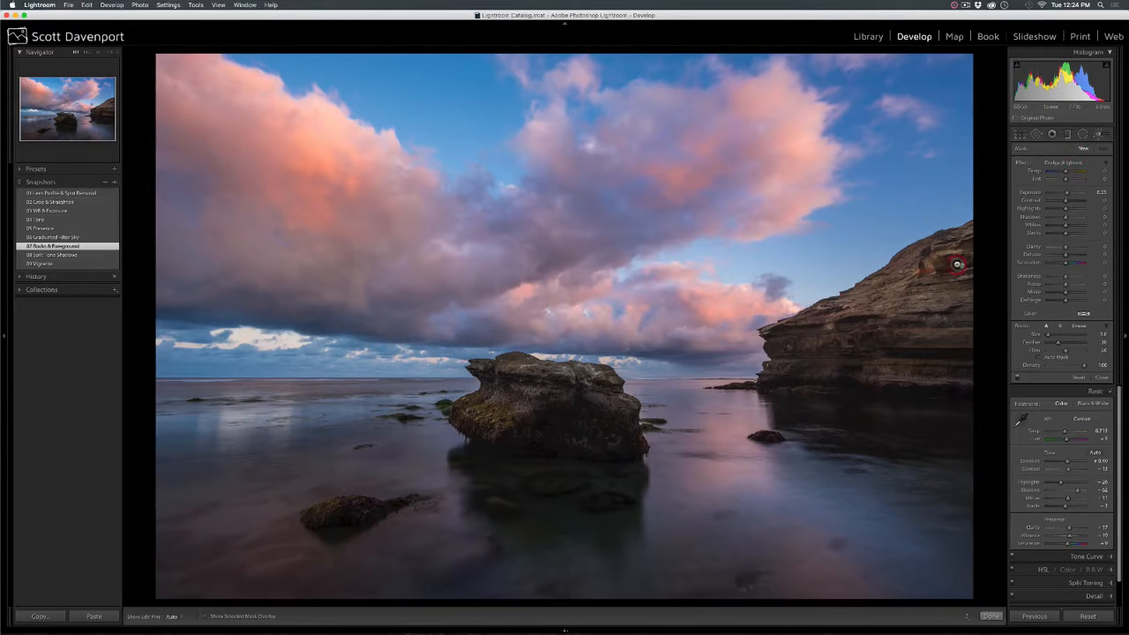
{"action": "left_click", "coordinate": [961, 265]}
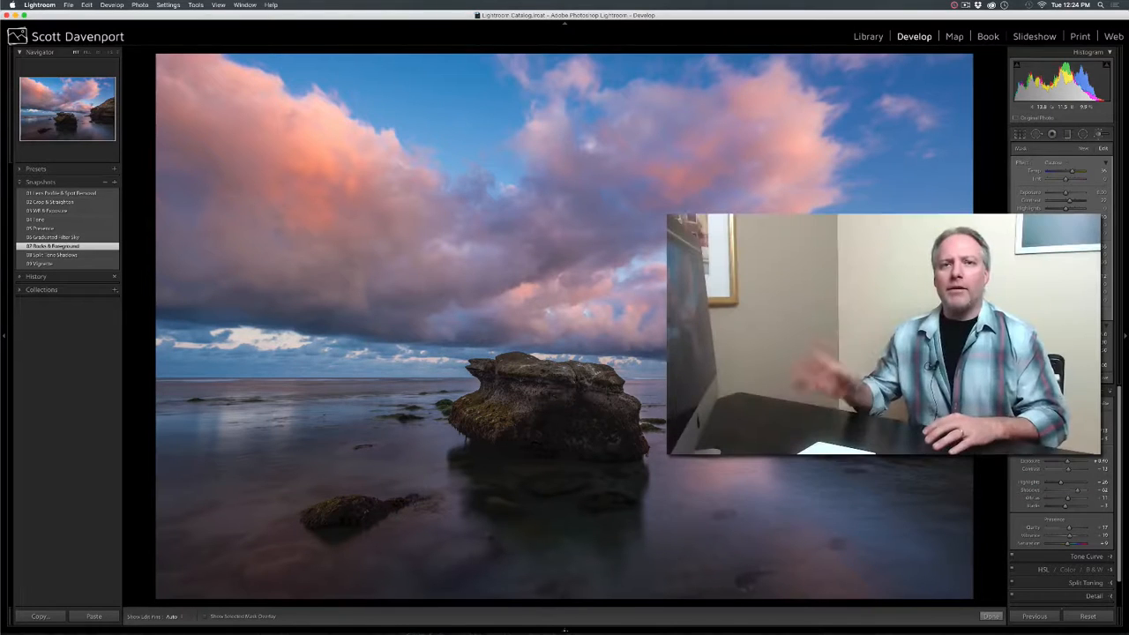
{"action": "mouse_move", "coordinate": [961, 265]}
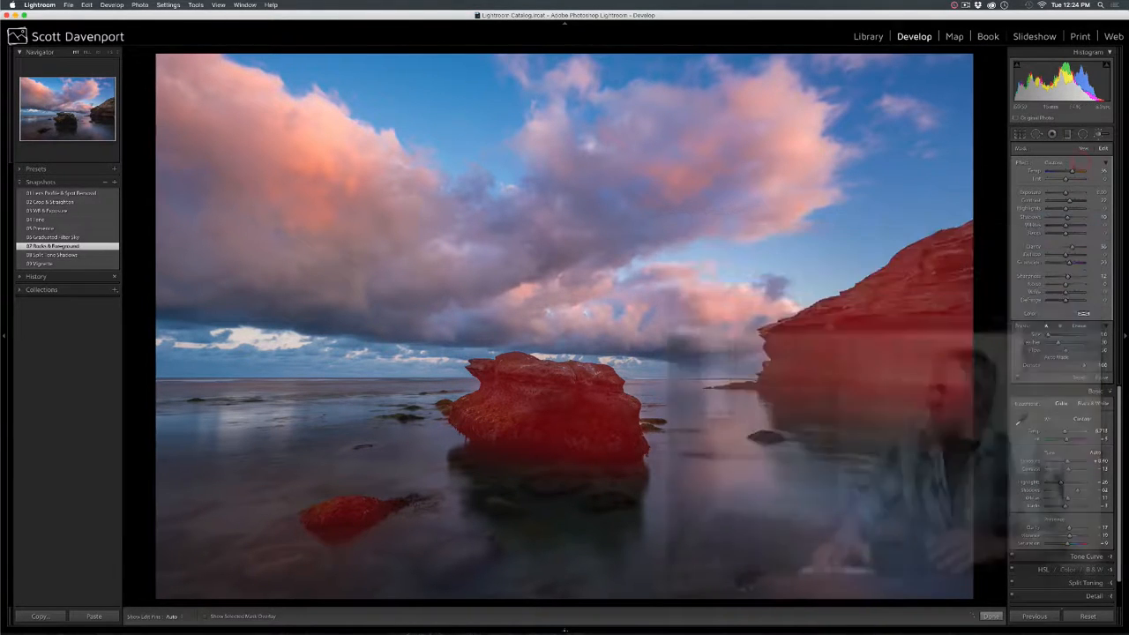
{"action": "key", "text": "o"}
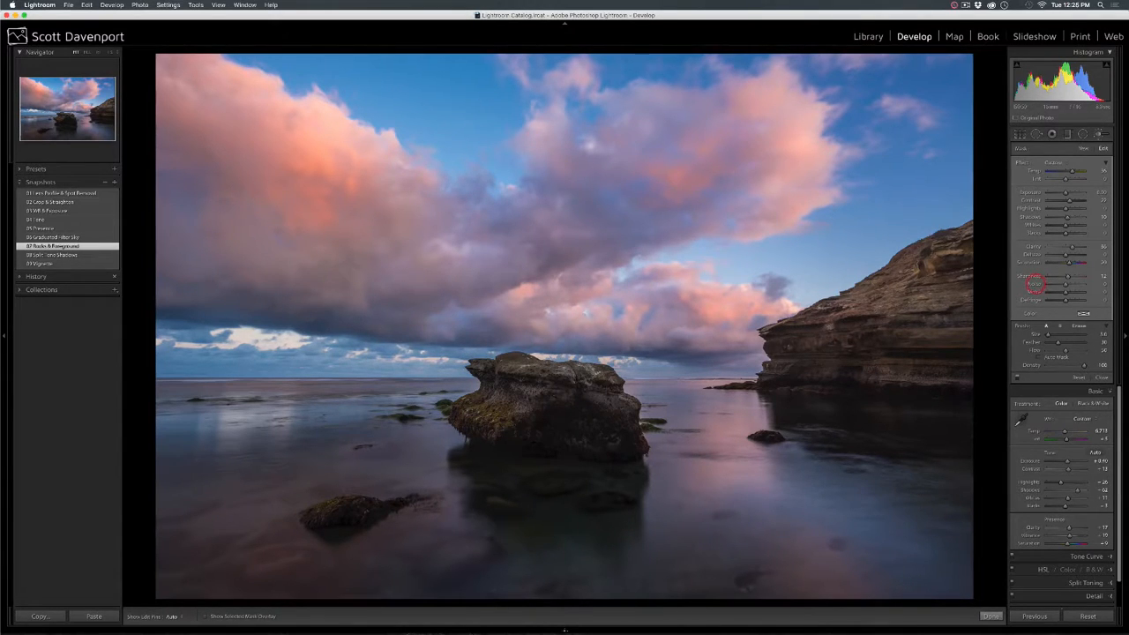
{"action": "left_click", "coordinate": [1102, 378]}
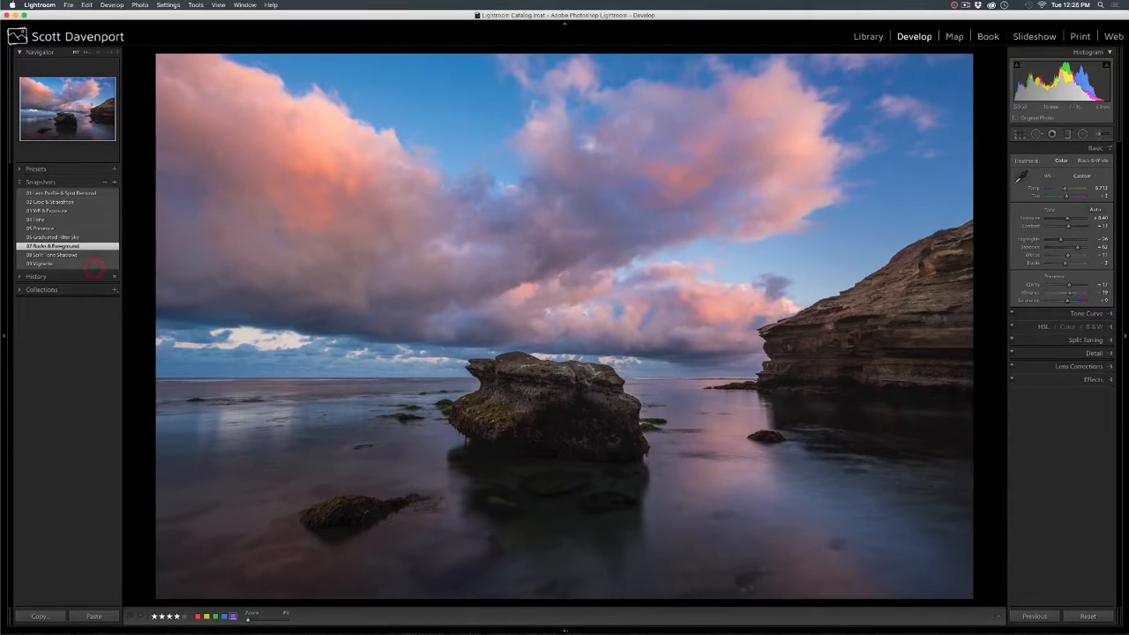
Load the 08 Split Tone Shadows snapshot and examine the split toning color of the shadows
{"action": "left_click", "coordinate": [78, 255]}
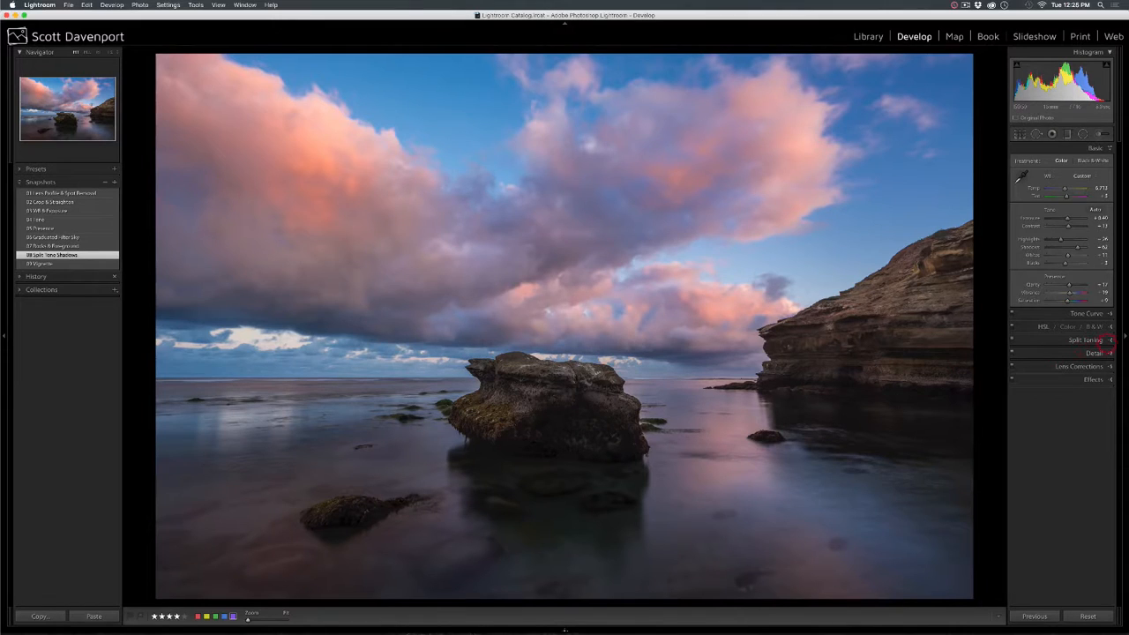
{"action": "left_click", "coordinate": [1108, 340]}
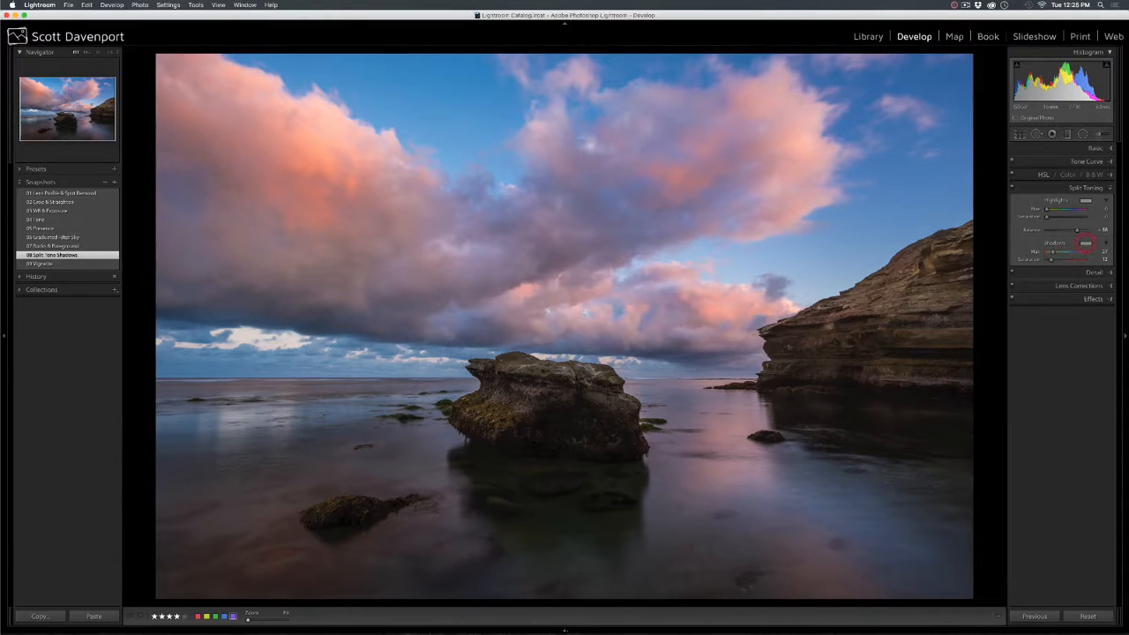
{"action": "left_click", "coordinate": [1085, 244]}
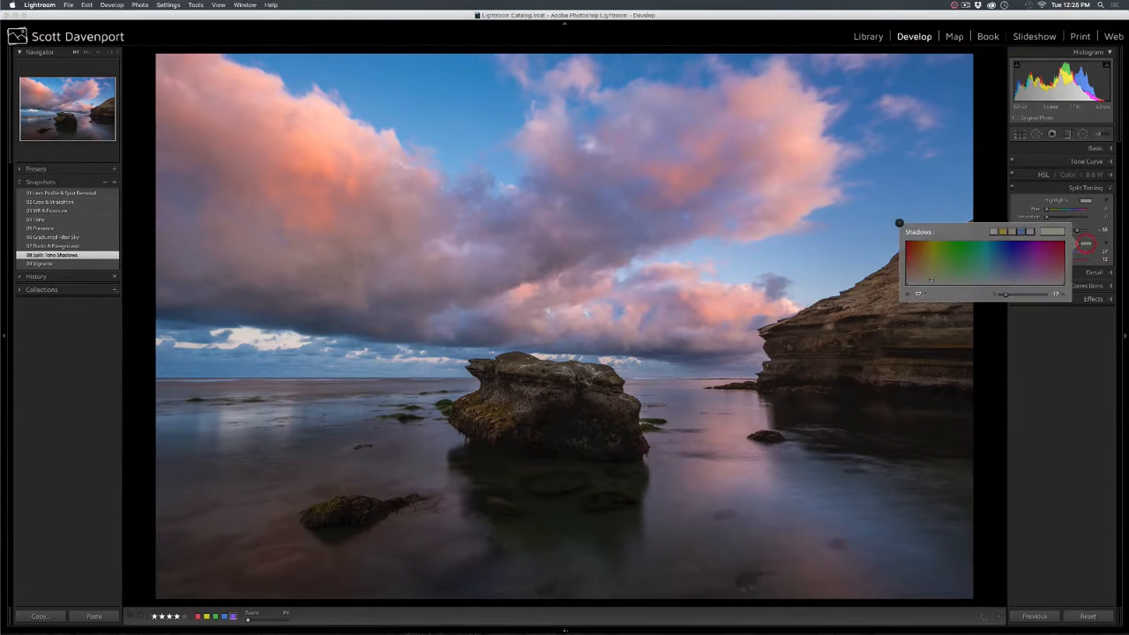
{"action": "left_click", "coordinate": [932, 280]}
{"action": "left_click", "coordinate": [899, 222]}
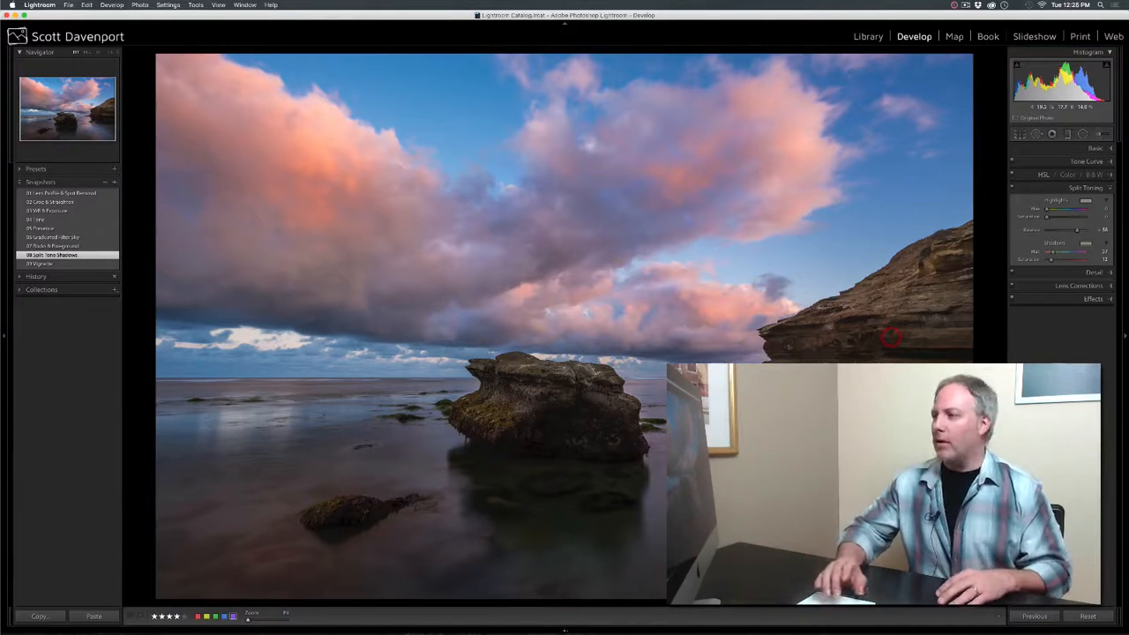
Apply the 09 Vignette snapshot and review the post-crop vignetting style options, keeping Highlight Priority
{"action": "left_click", "coordinate": [72, 263]}
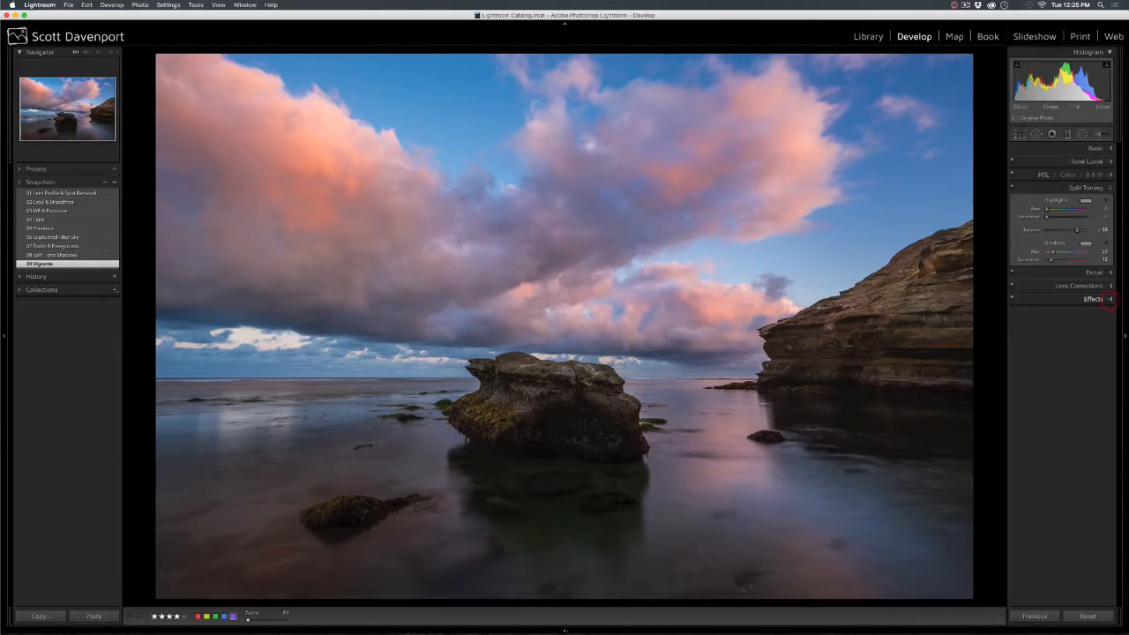
{"action": "left_click", "coordinate": [1107, 299]}
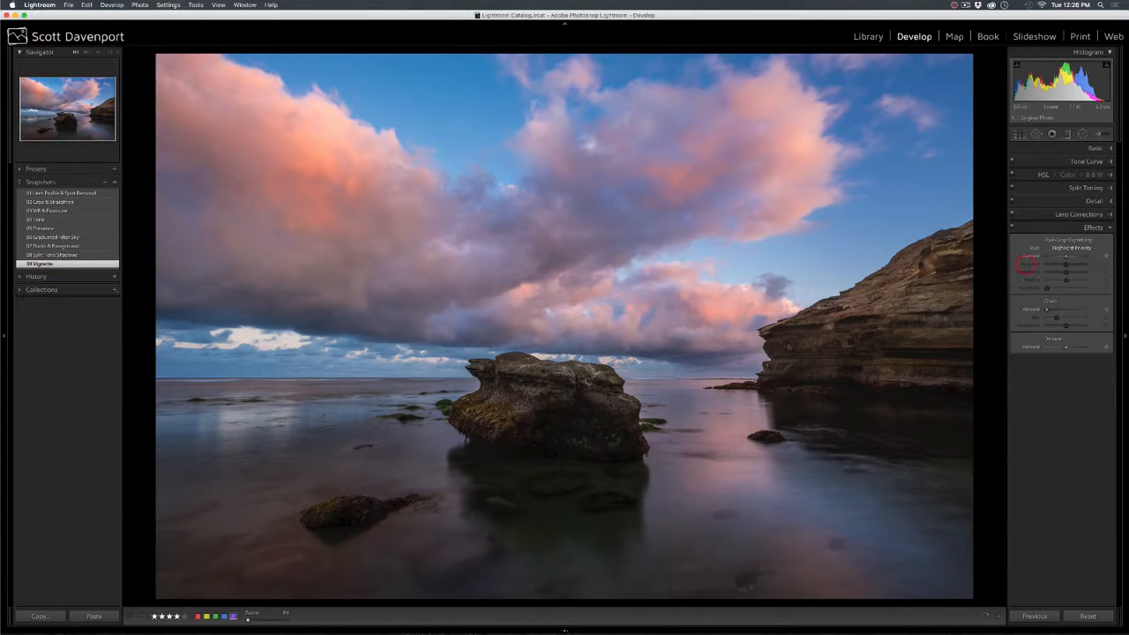
{"action": "left_click", "coordinate": [1071, 249]}
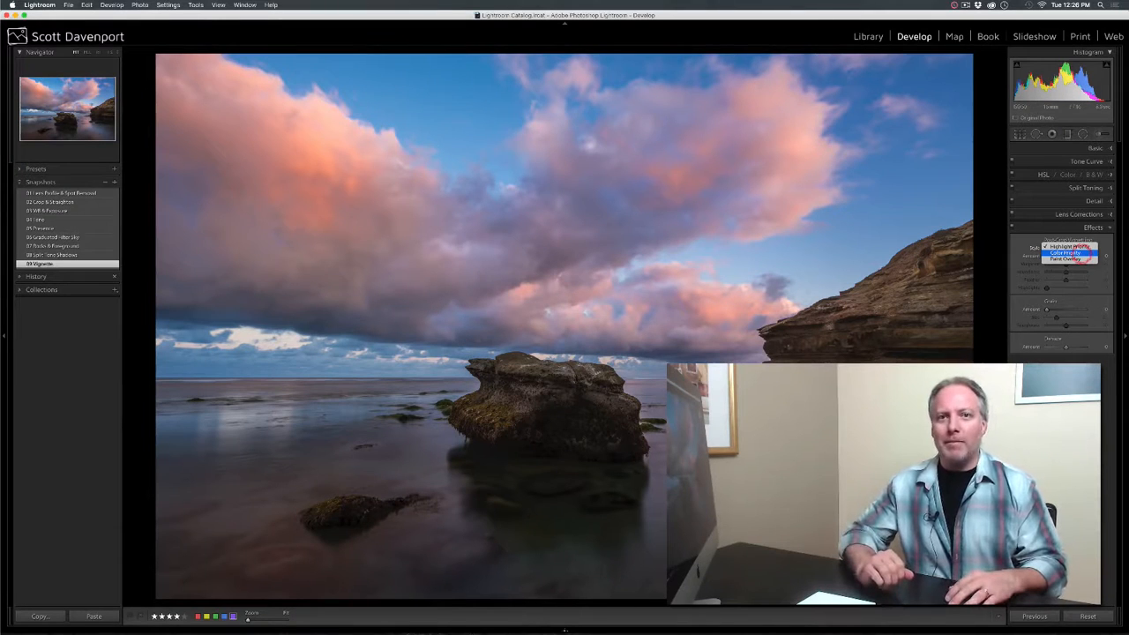
{"action": "left_click", "coordinate": [1067, 431]}
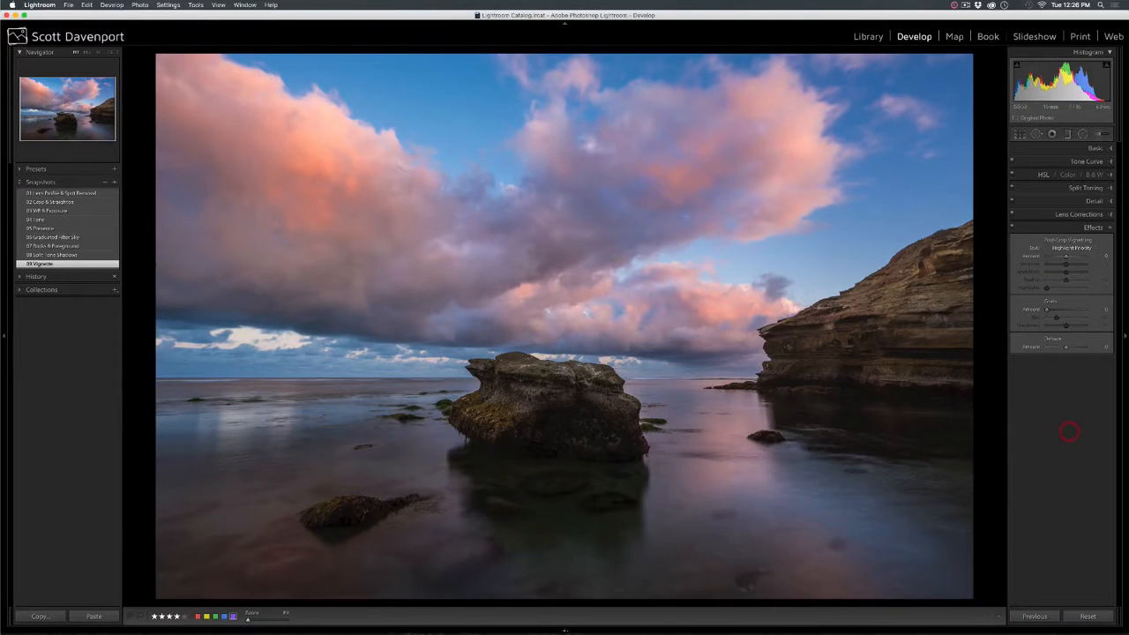
Compare the finished photo with its before version and return to the edited view
{"action": "key", "text": "backslash"}
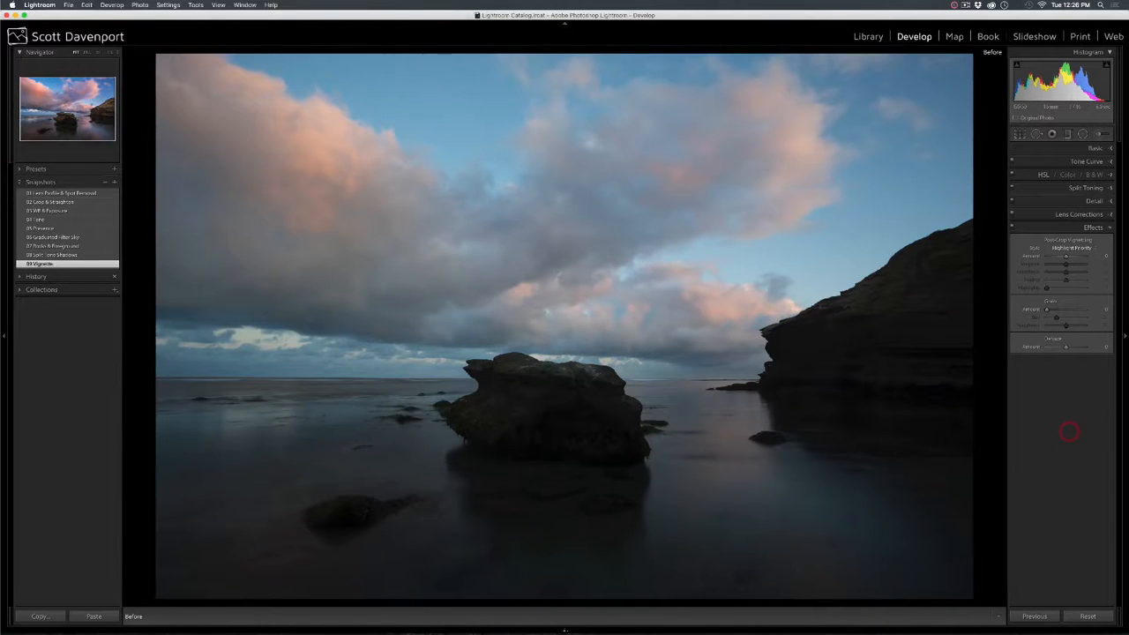
{"action": "key", "text": "backslash"}
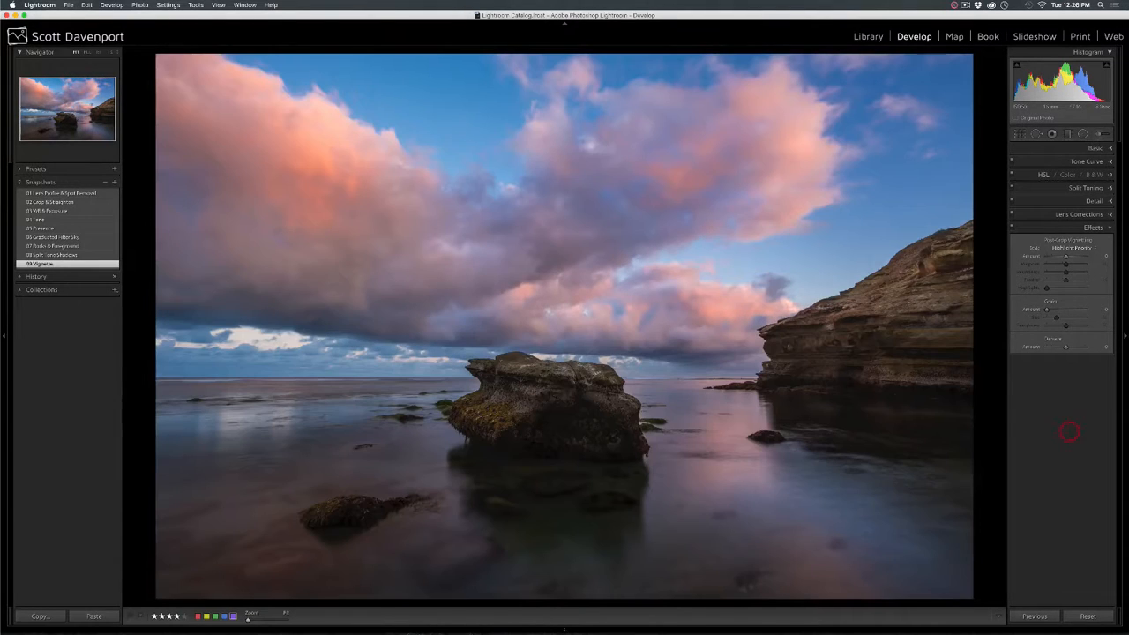